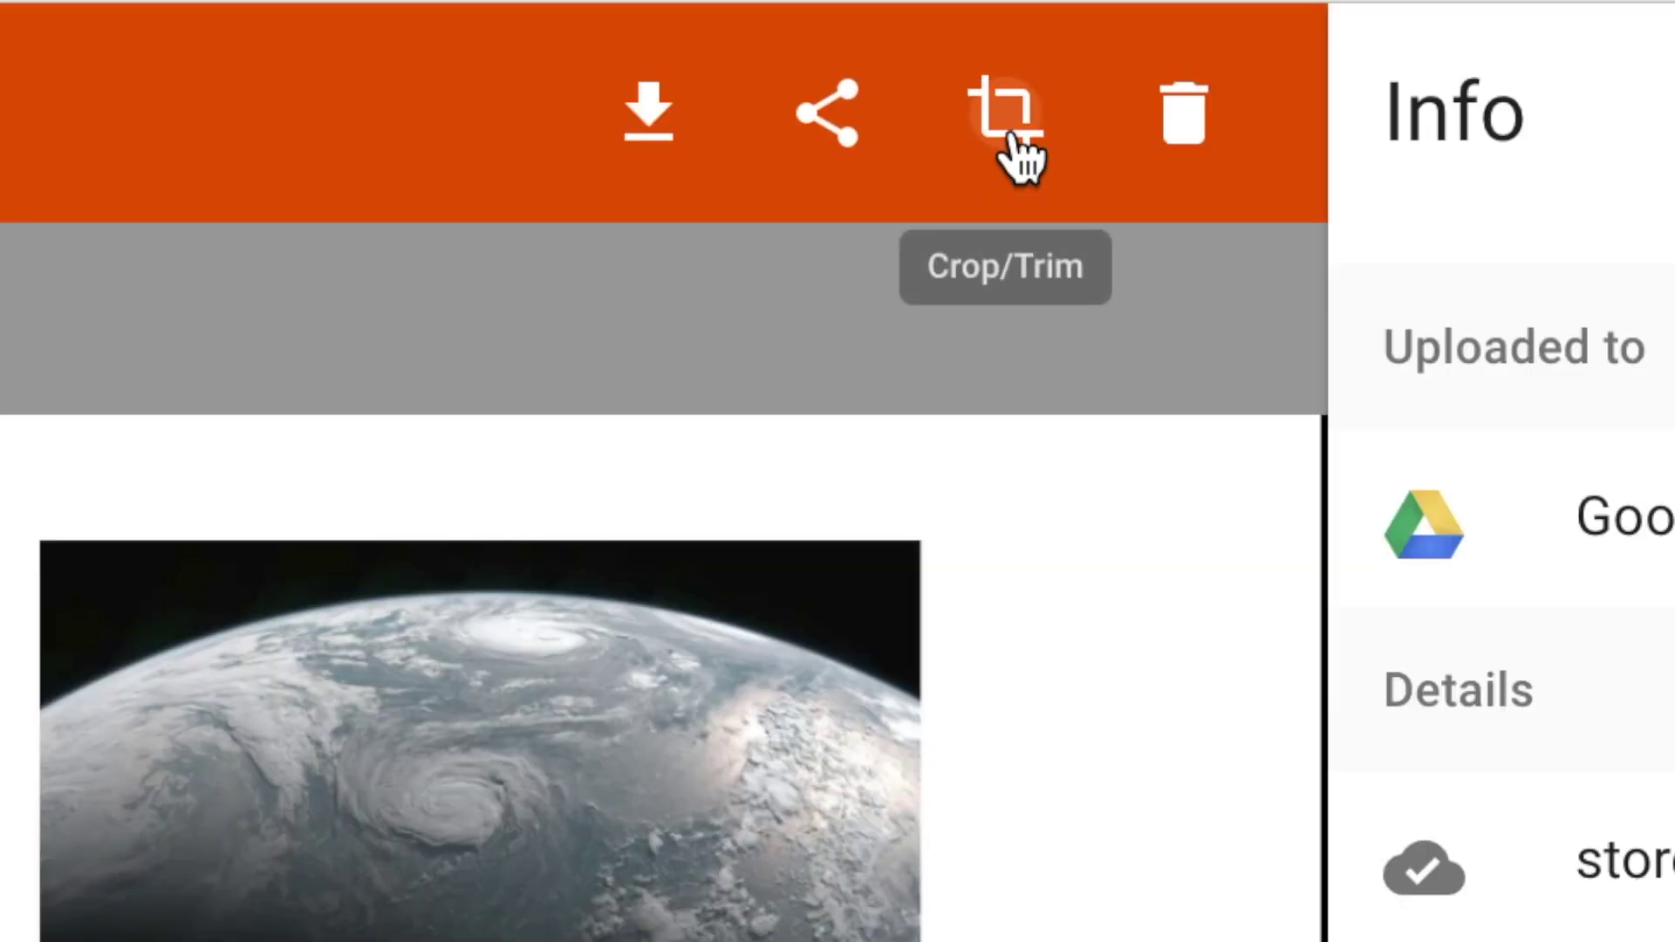
Crop the recording to a 968×420 px region framing the '14 times a day' fact box
click(1008, 125)
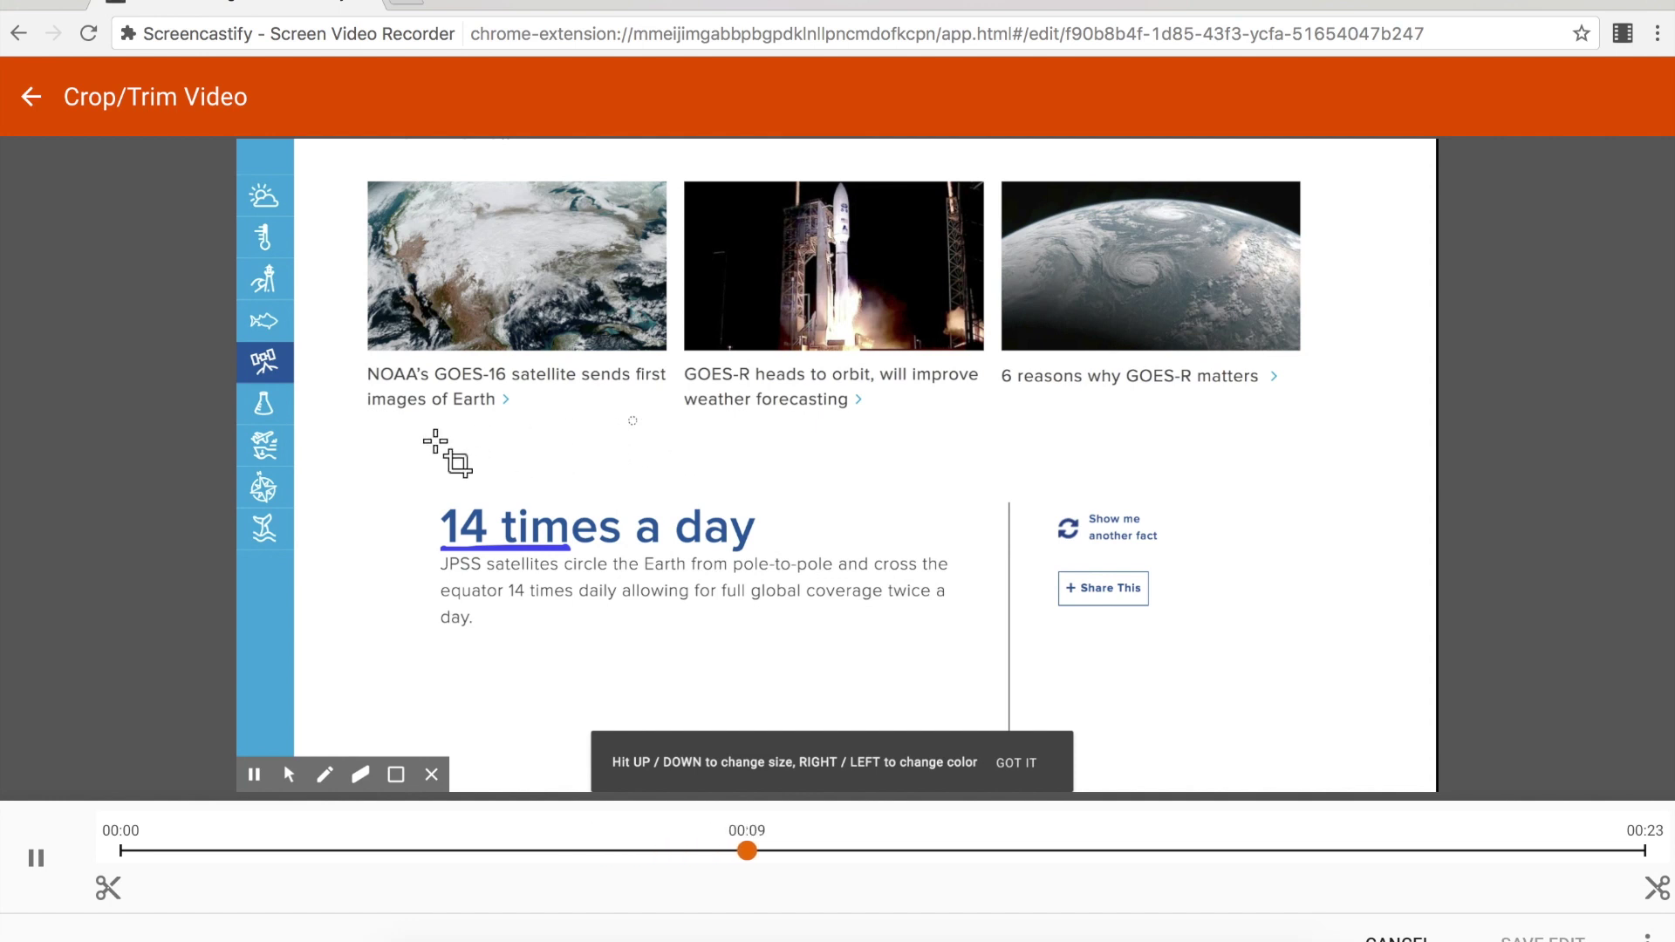
mouse_move(437, 440)
mouse_down()
mouse_move(1055, 657)
mouse_move(1036, 707)
mouse_up()
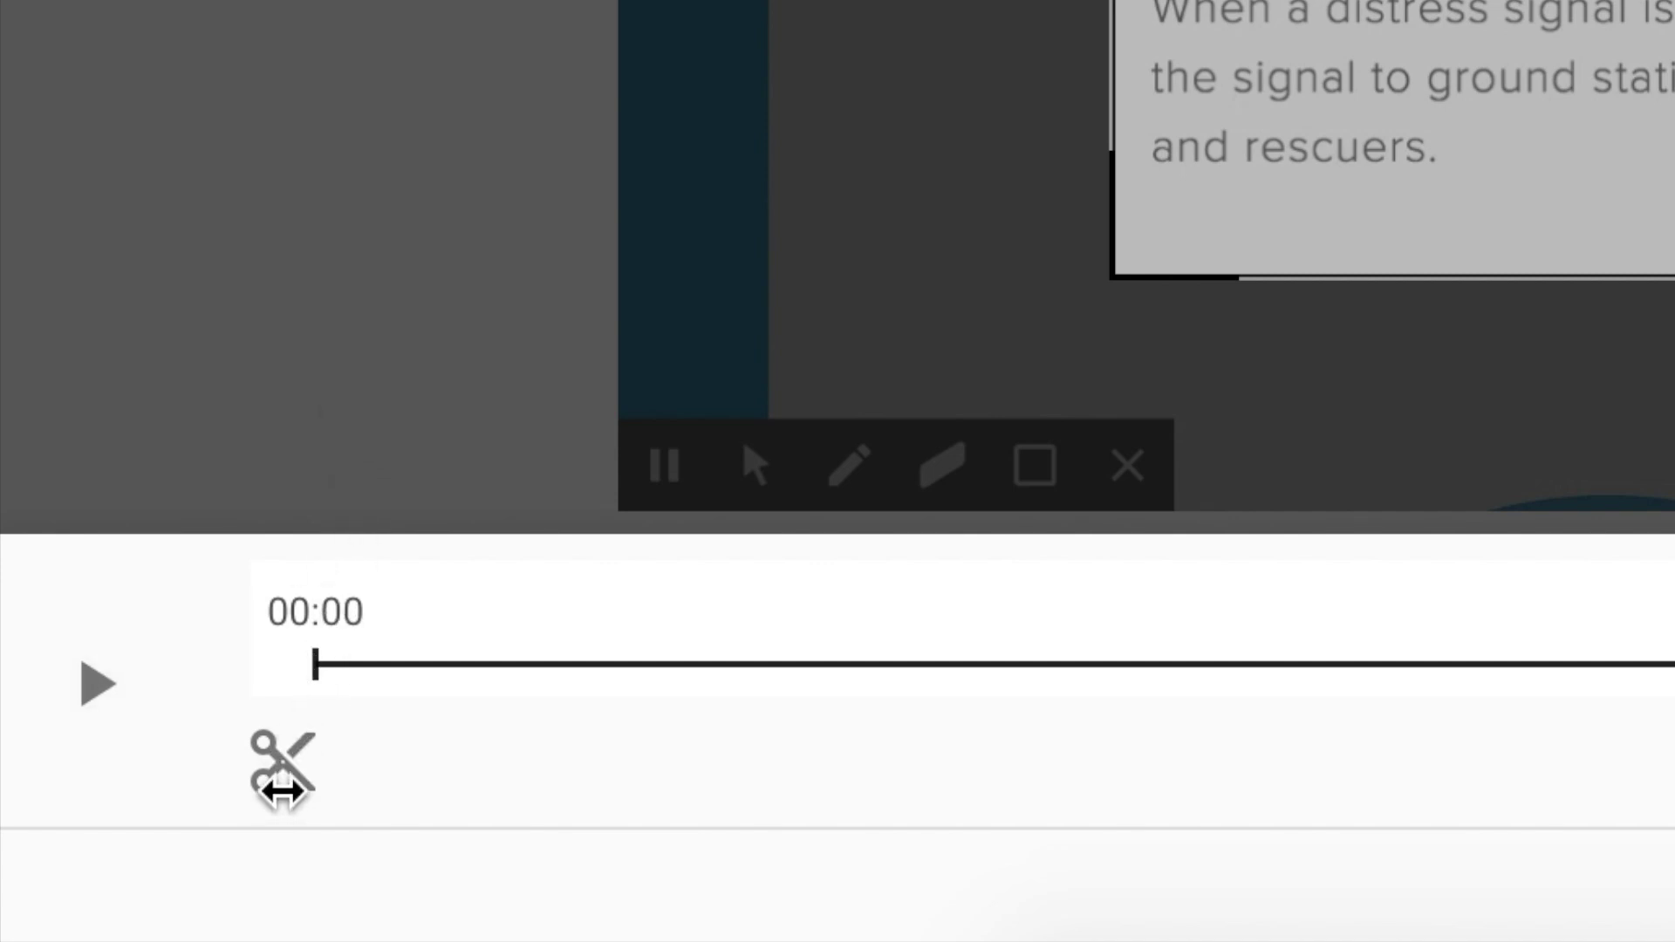
Cut the opening 00:00–00:06 so the clip now starts at 00:06
drag(281, 788, 822, 775)
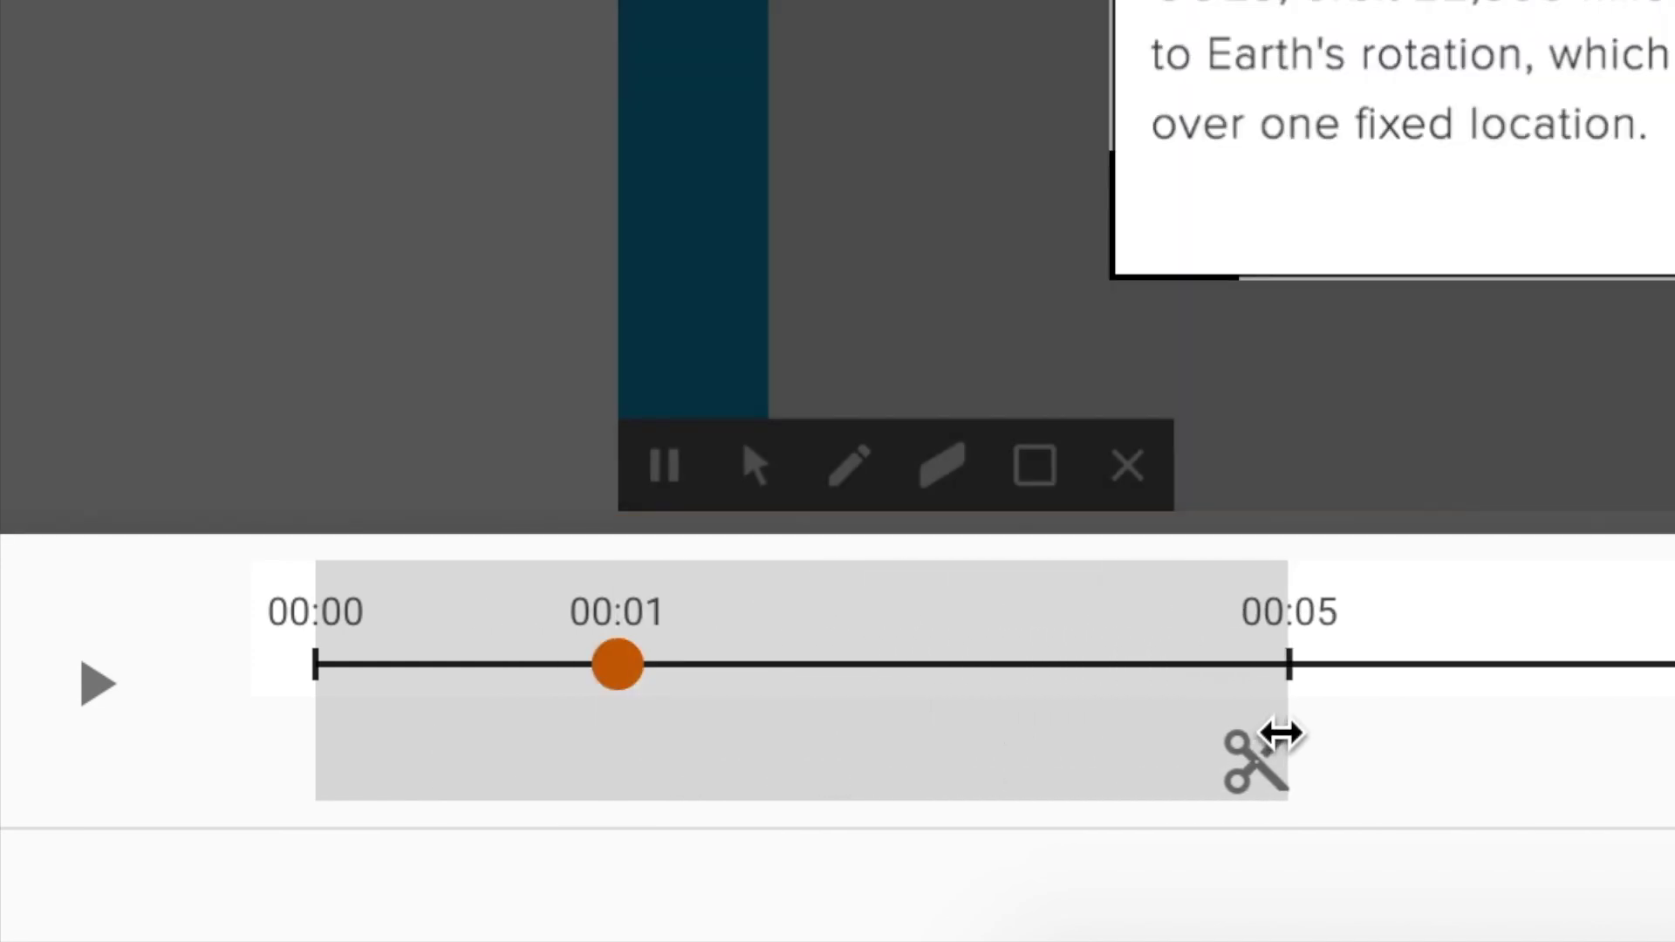
drag(821, 774, 1358, 766)
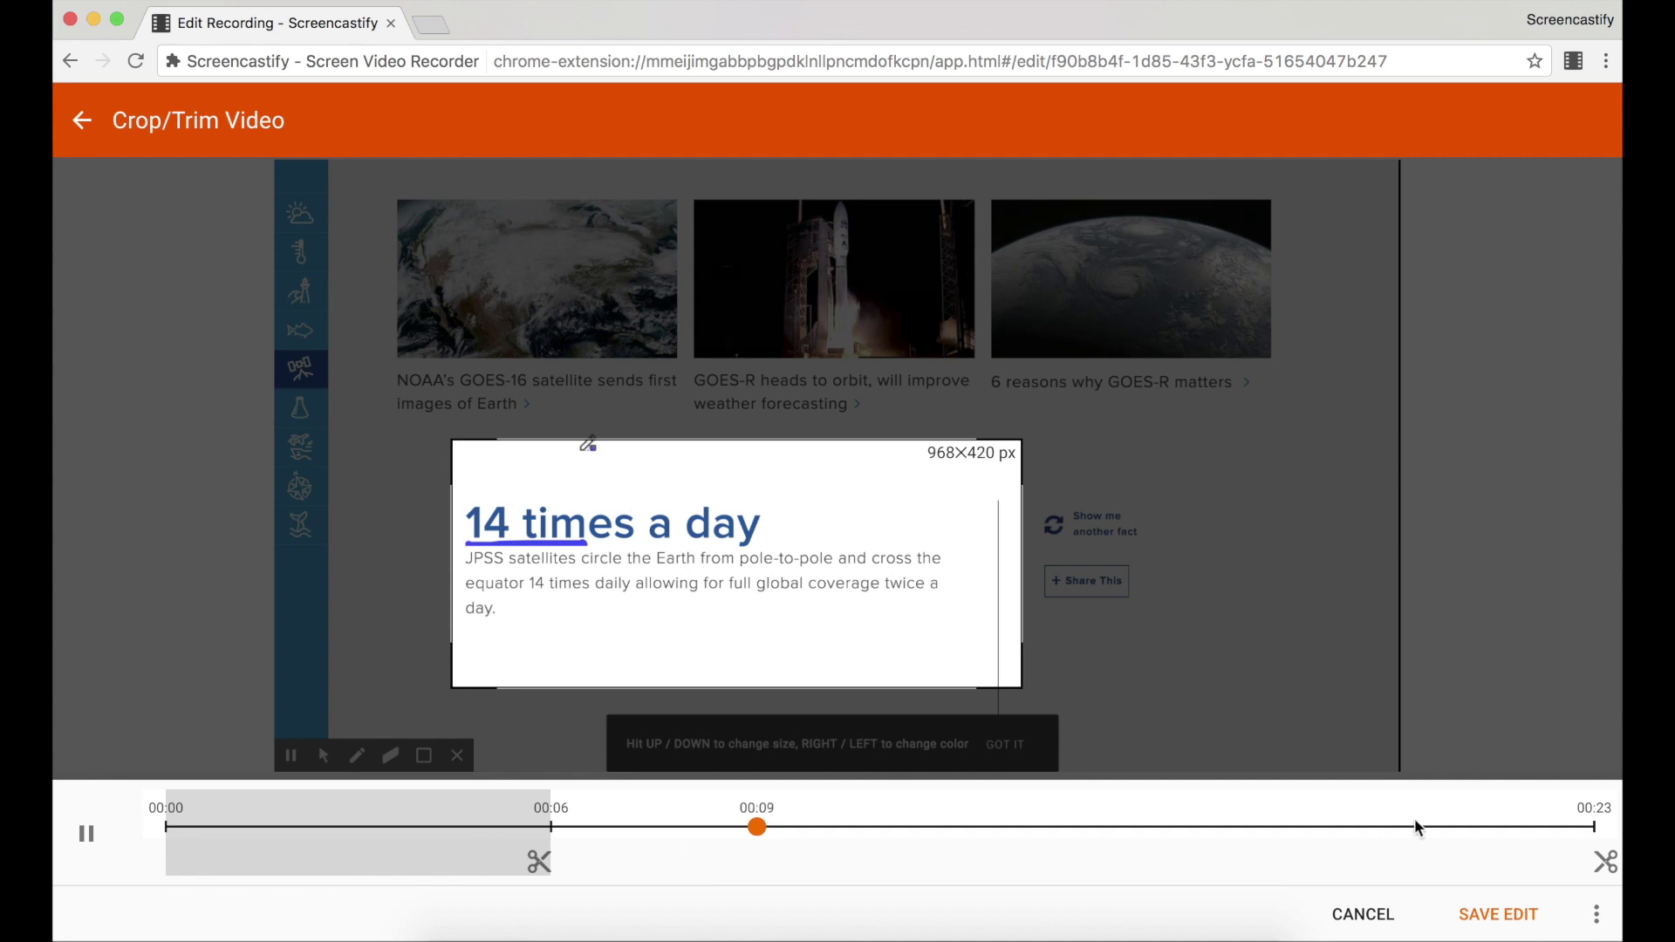
Cut 00:16–00:23 so the clip ends at 00:16, and preview the trimmed ending
drag(1605, 861, 1174, 850)
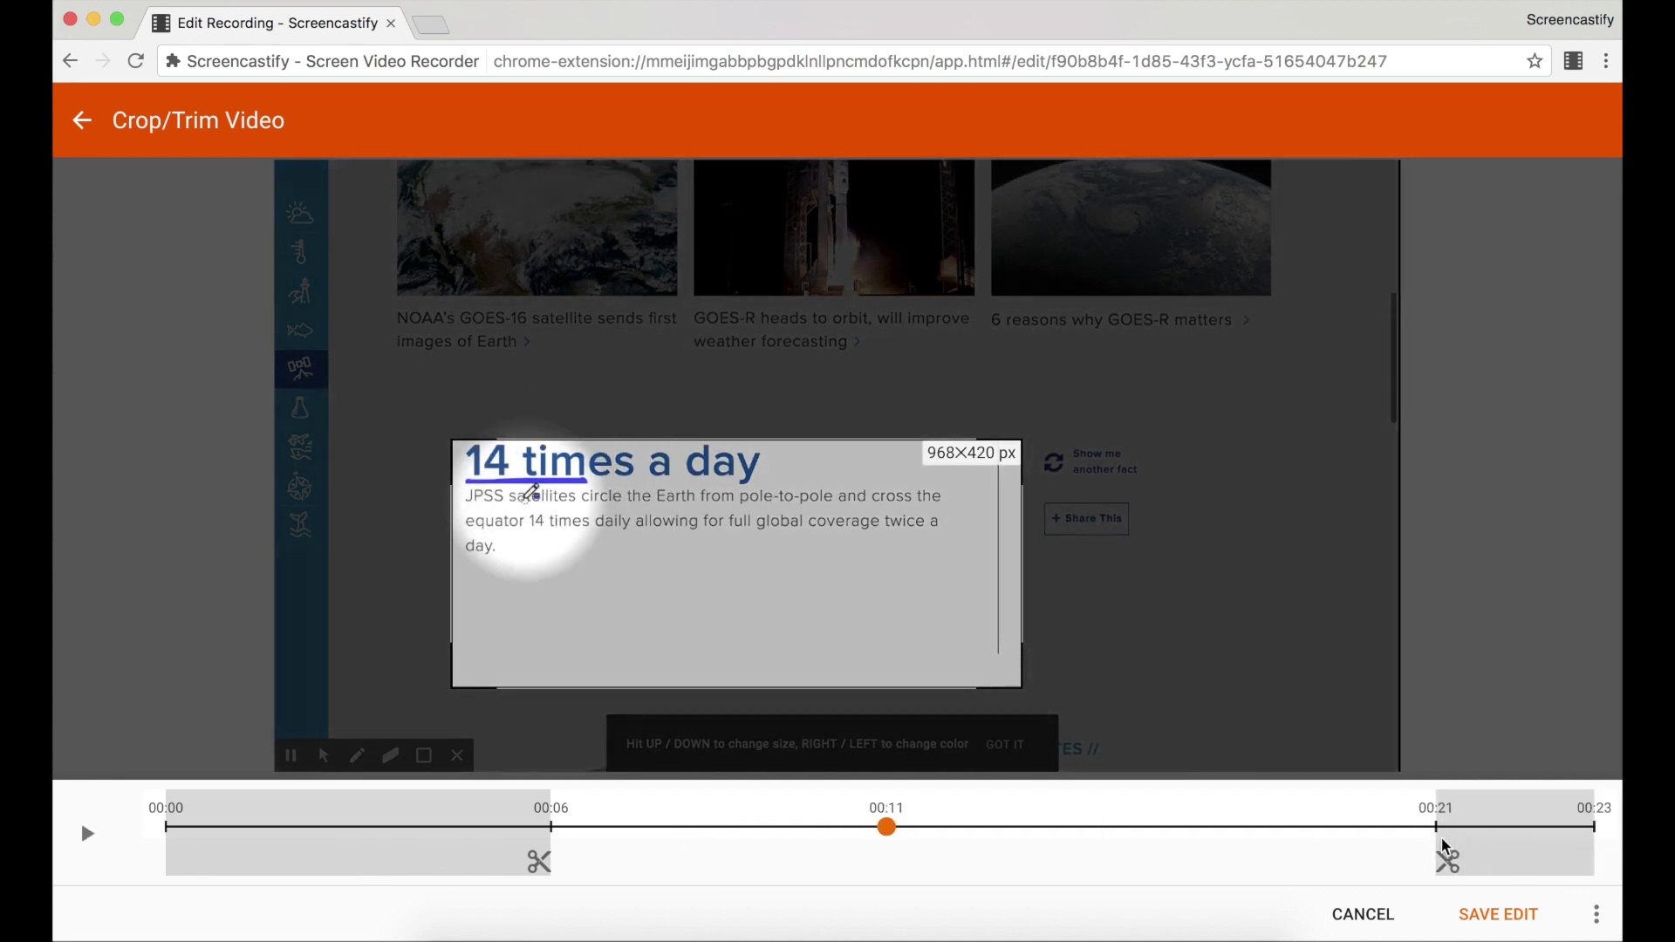
key(space)
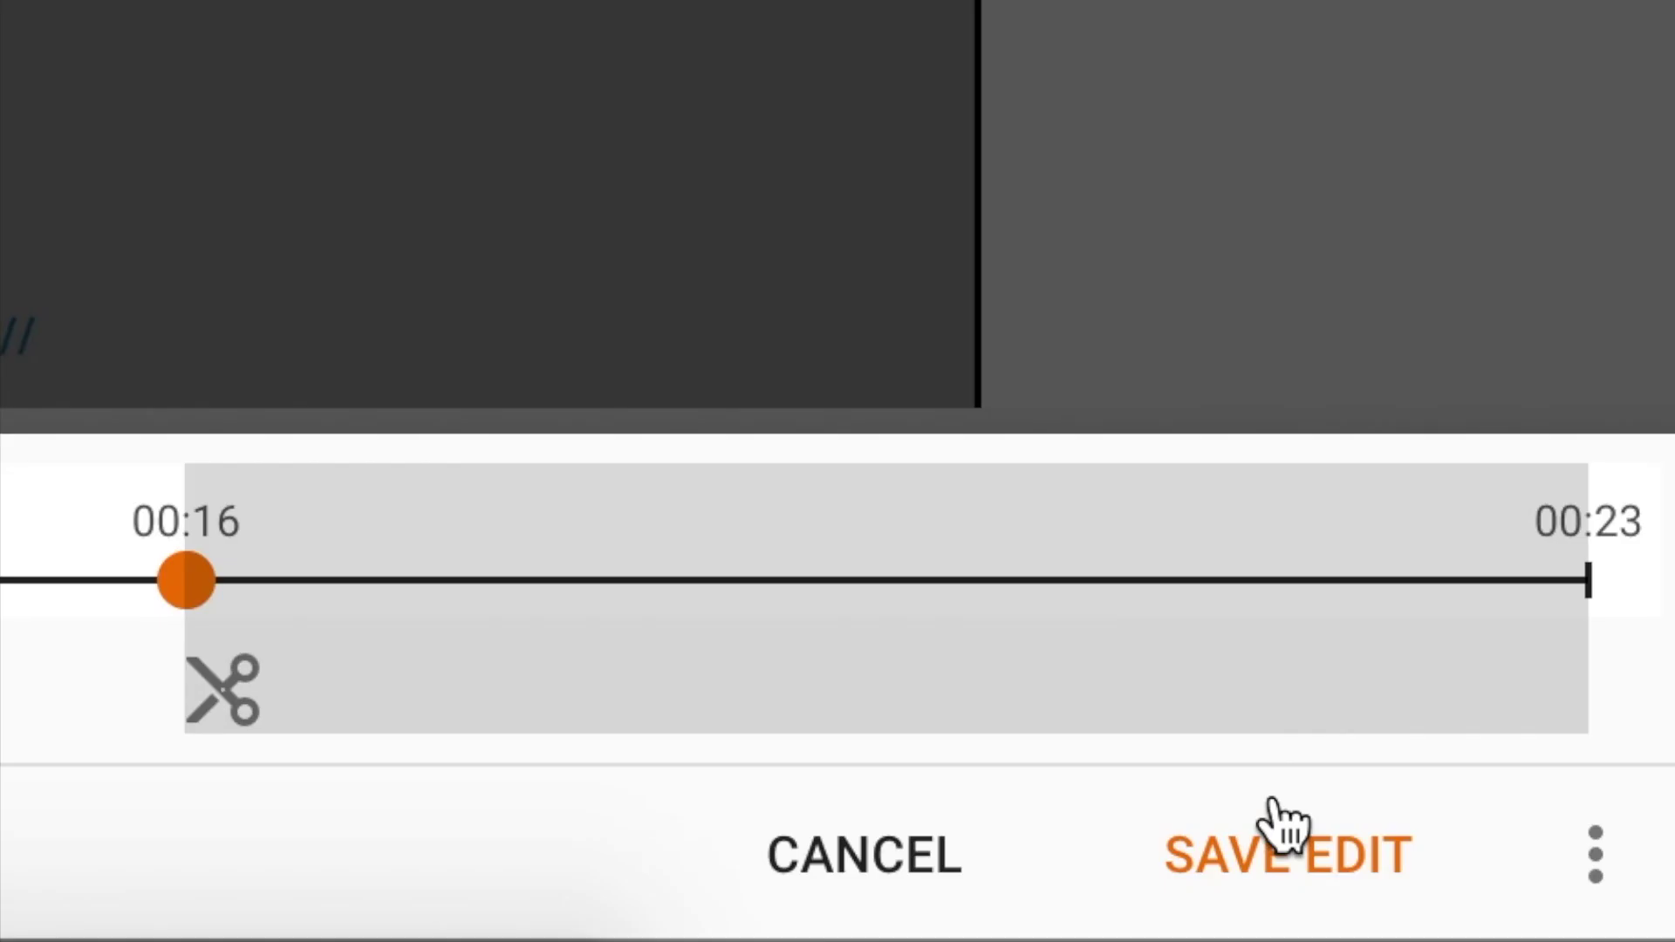
click(1290, 865)
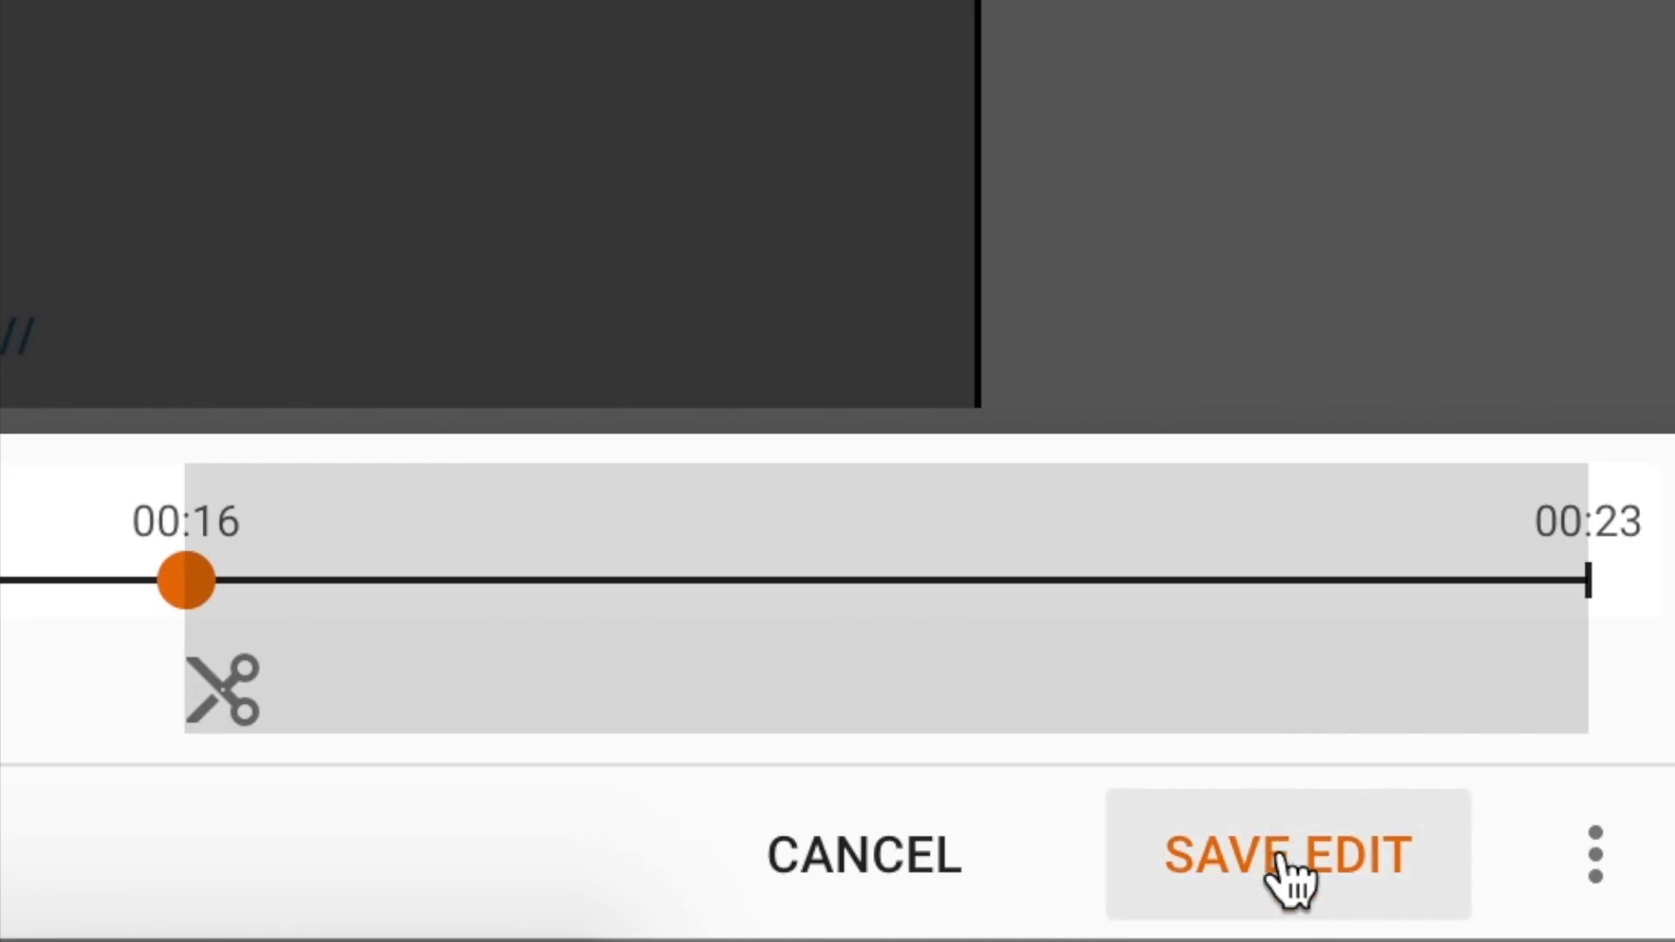
Save the cropped, trimmed video as a new recording with SAVE EDIT
click(1595, 857)
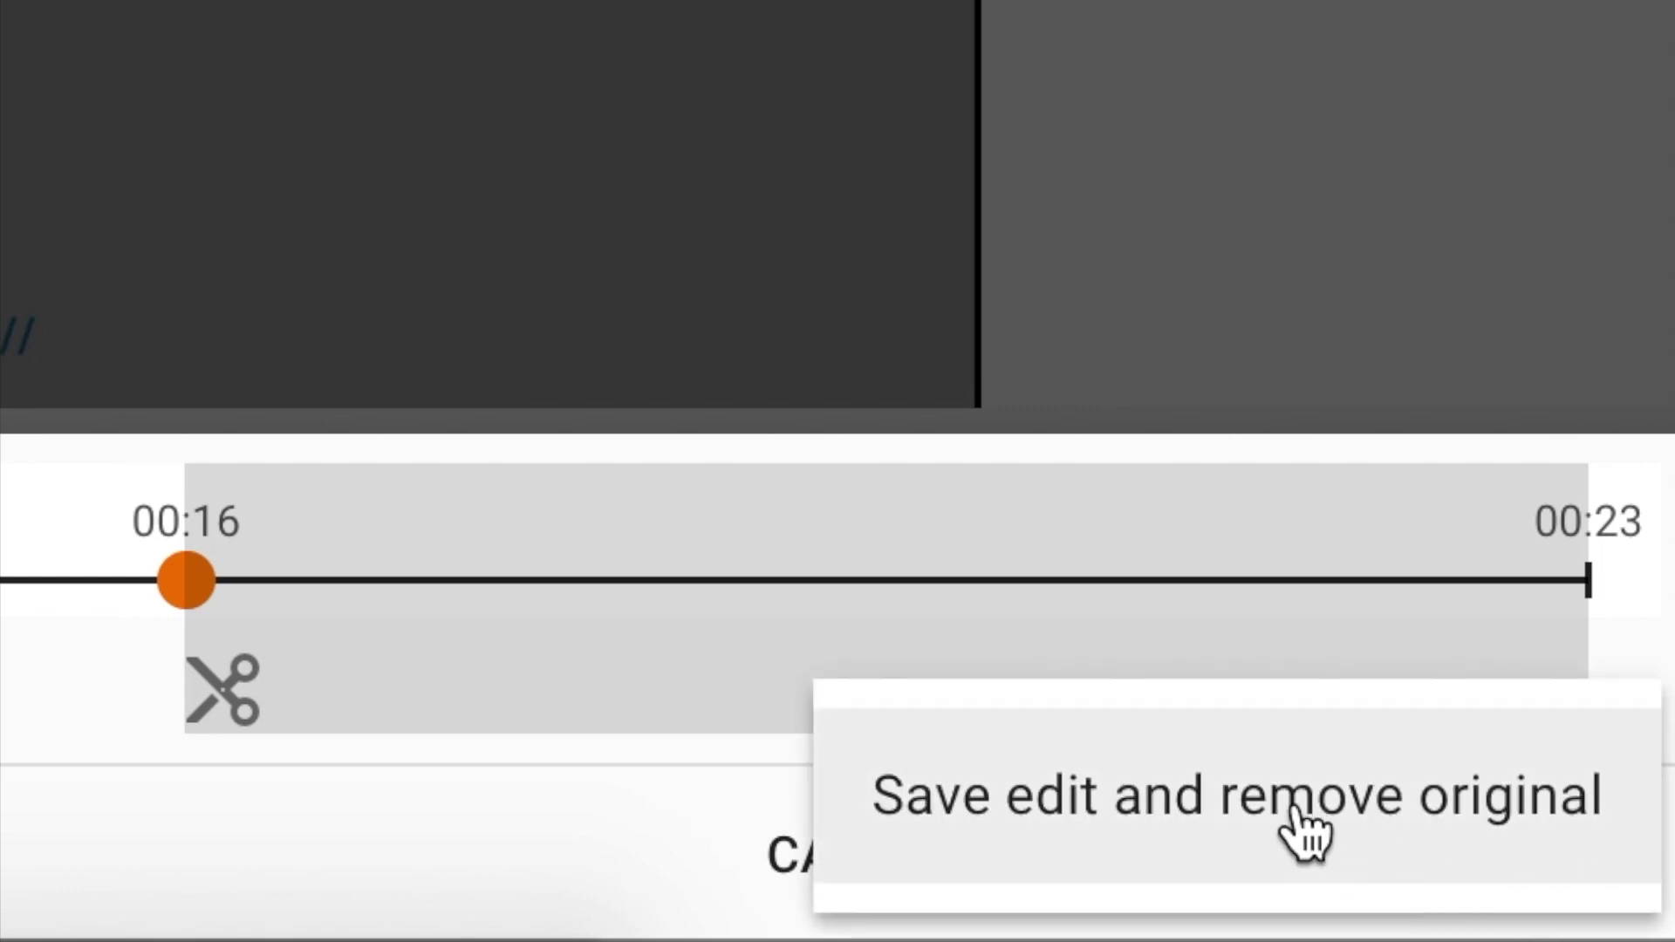
click(684, 844)
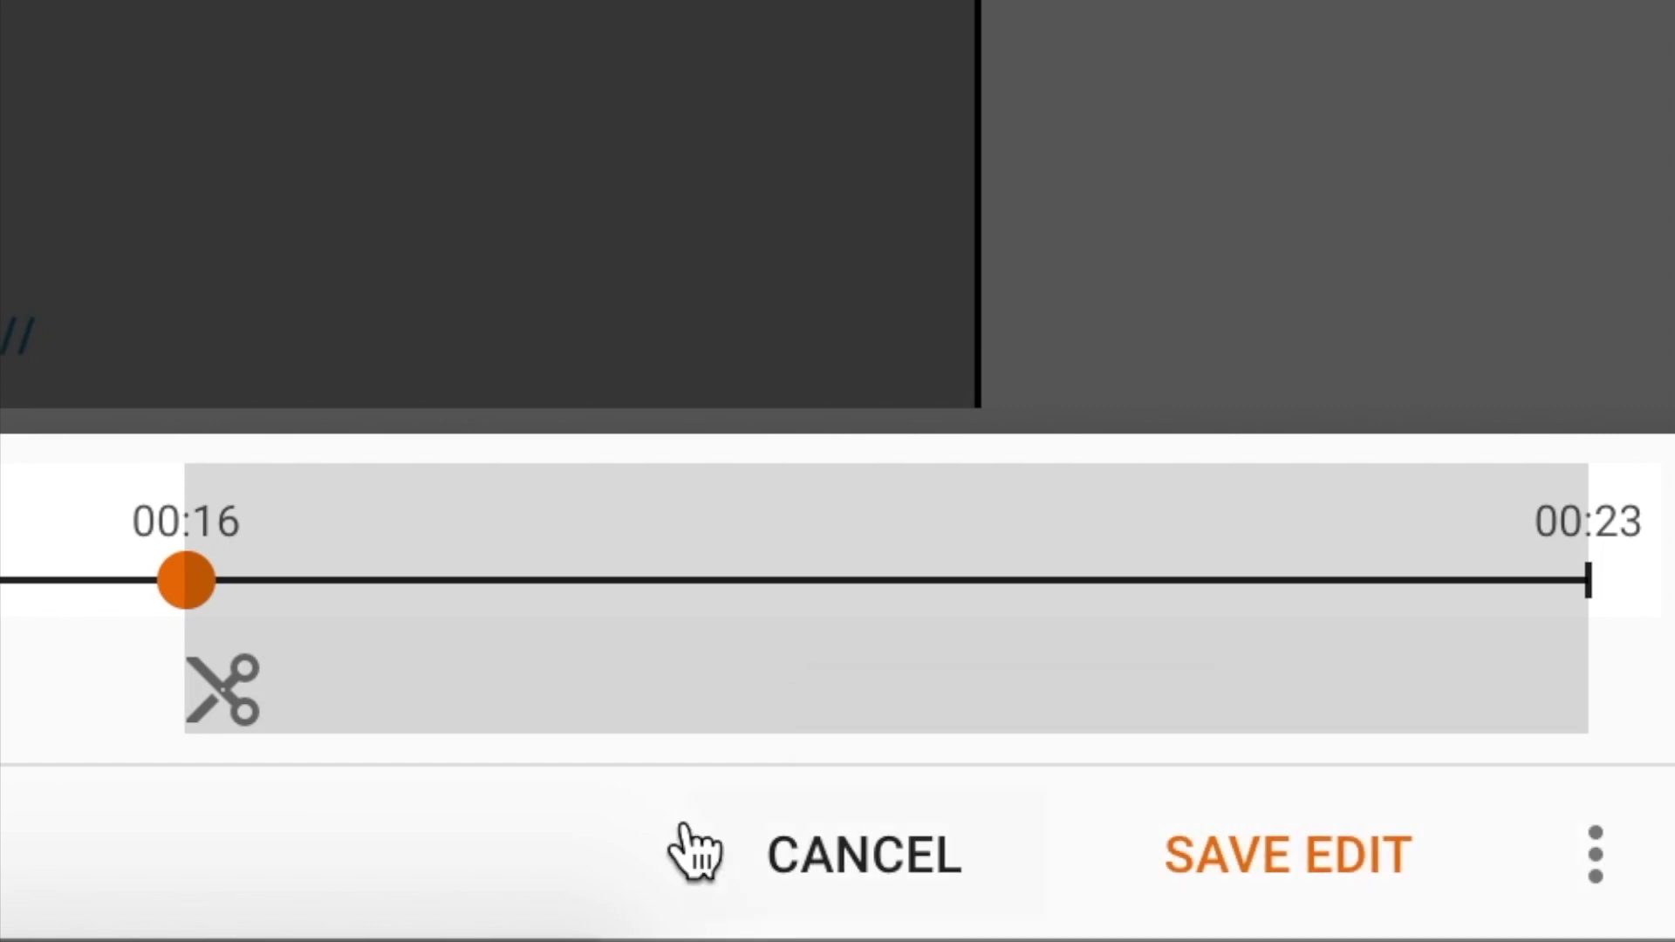
click(1288, 857)
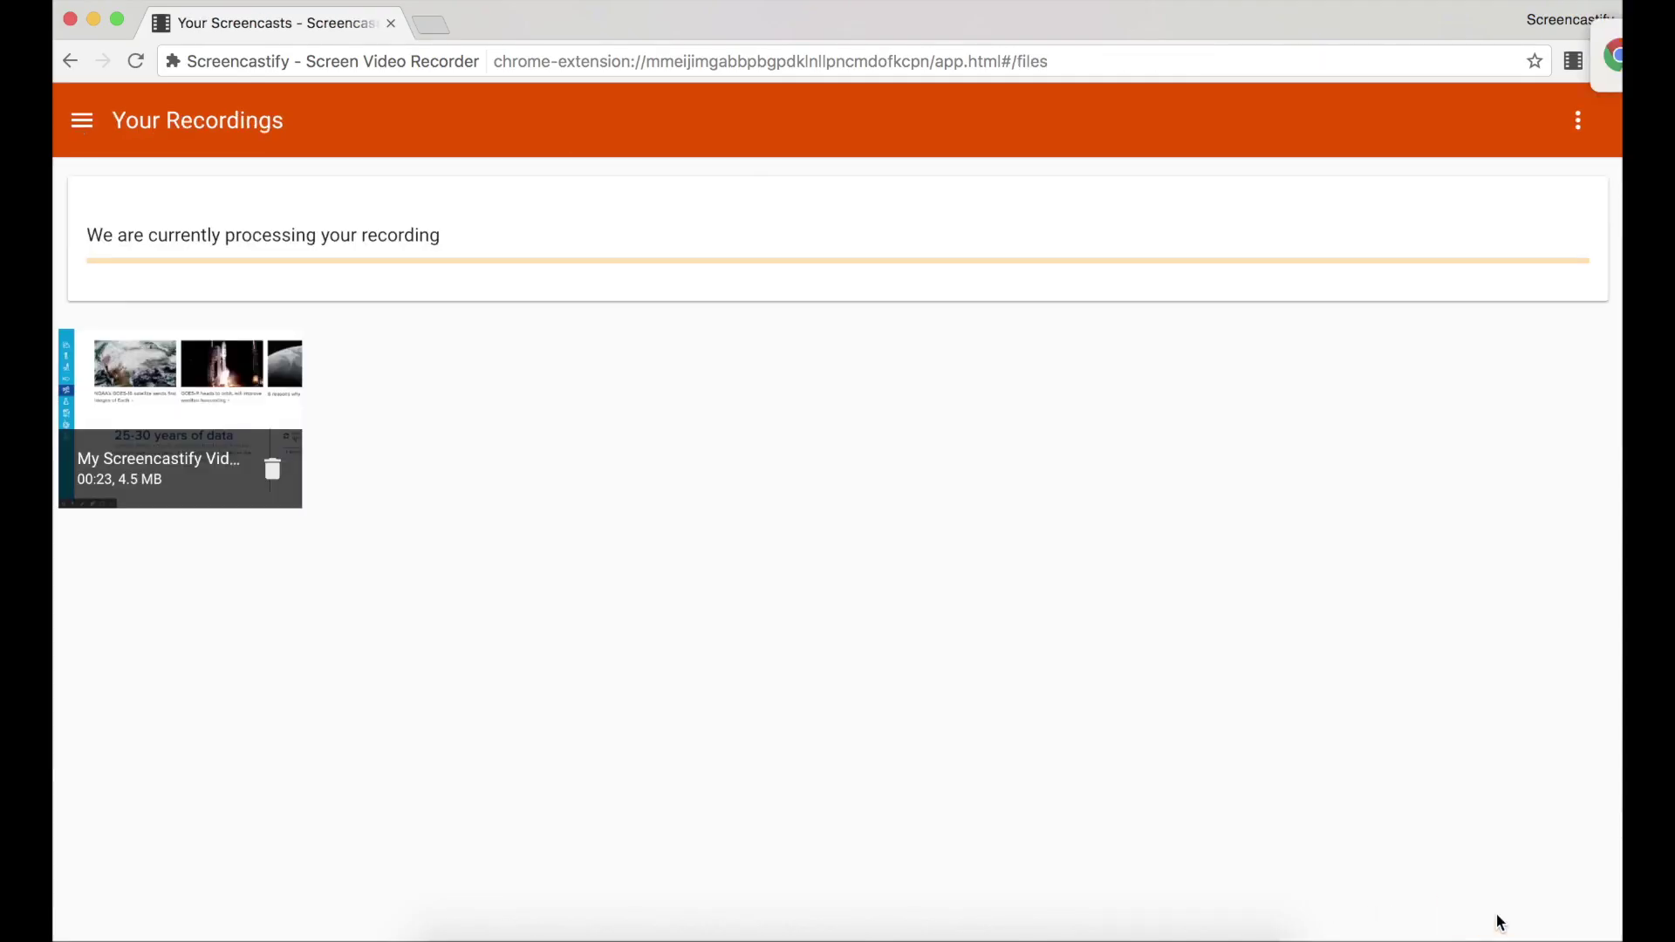